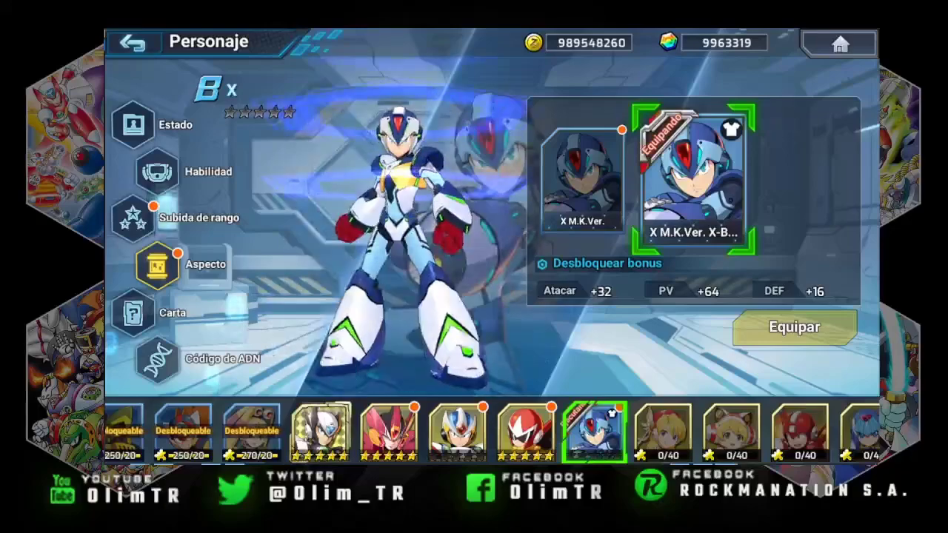
Leave the skin page and browse the character roster from the locked characters back to the unlockable ones, including ViA.
click(133, 43)
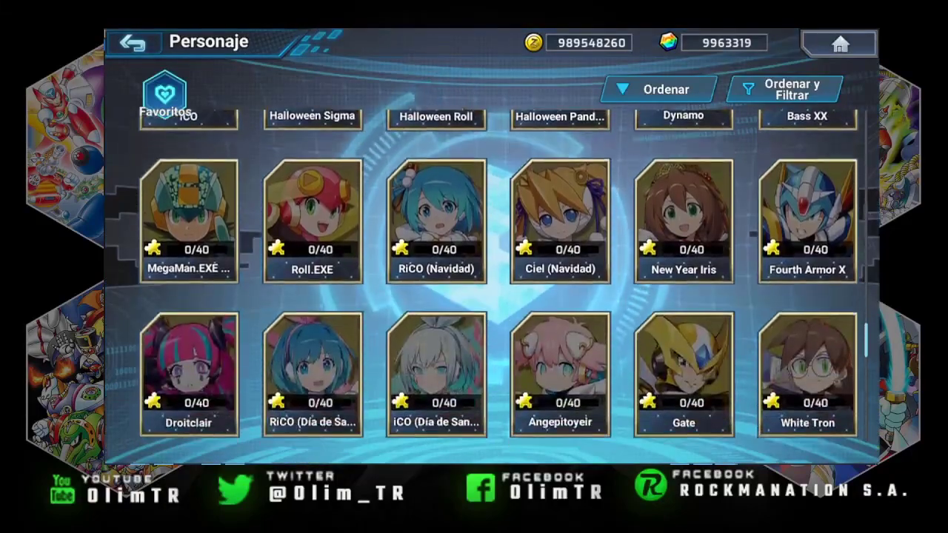
scroll(491, 296, down, 3)
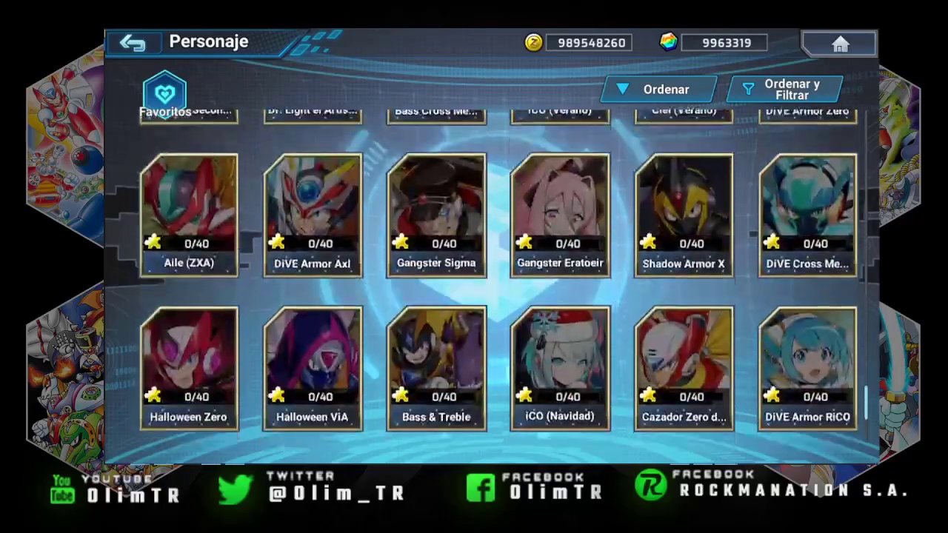
scroll(491, 296, down, 2)
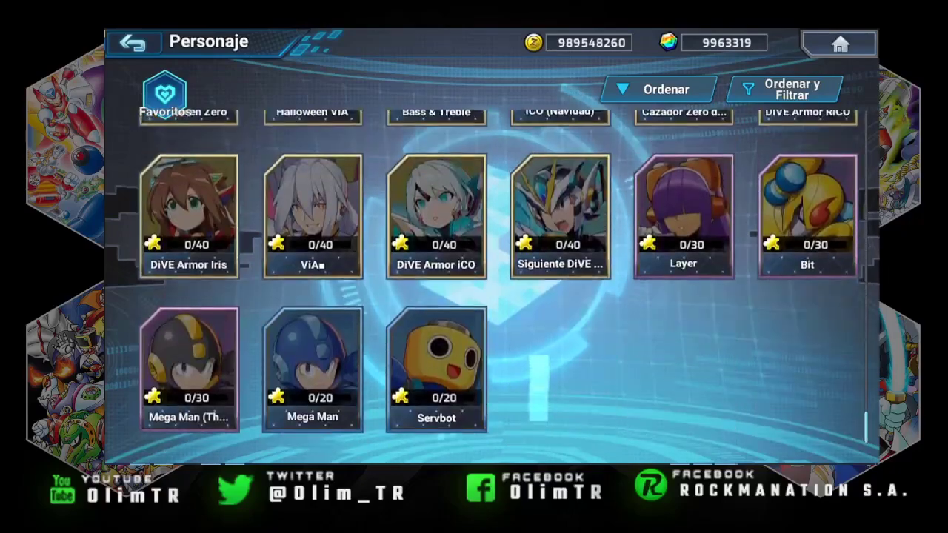
scroll(492, 296, down, 5)
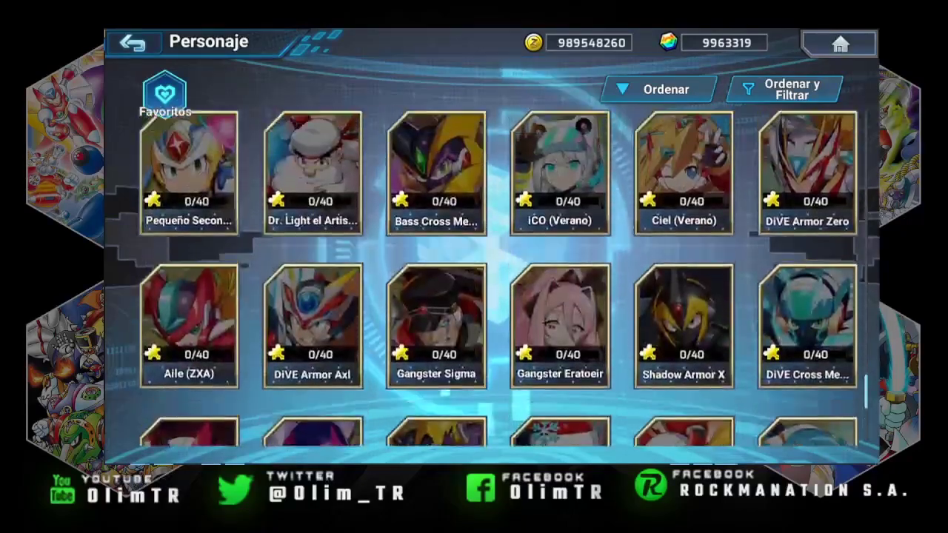
scroll(491, 296, down, 2)
scroll(491, 296, up, 2)
scroll(491, 296, up, 3)
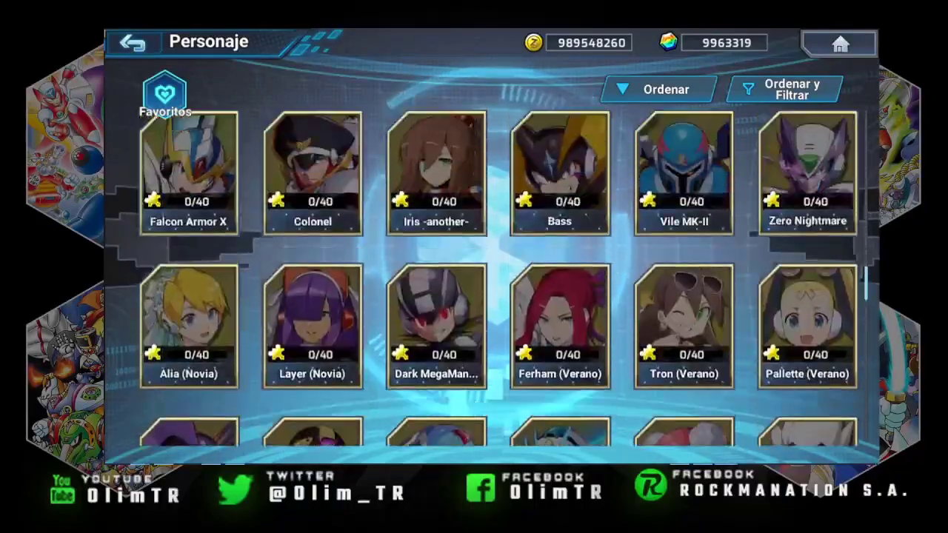
scroll(492, 297, up, 15)
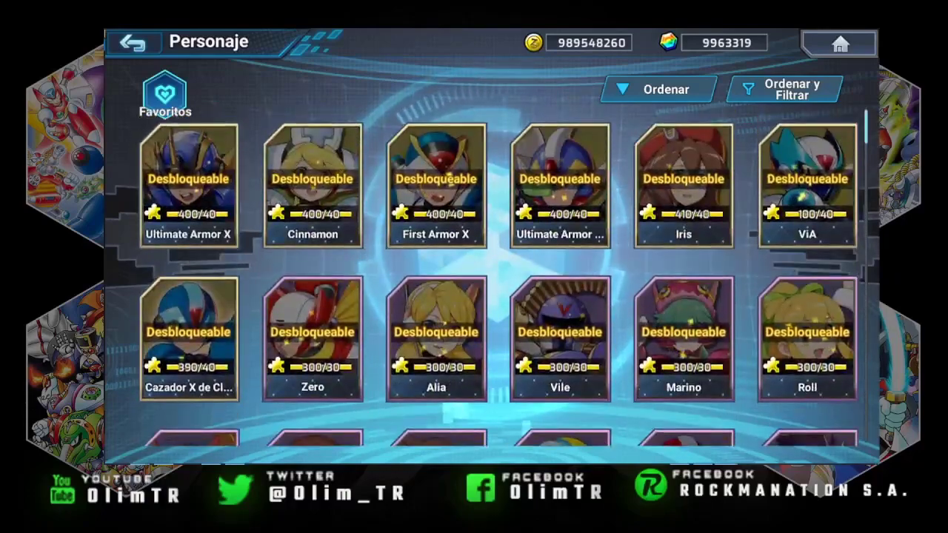
click(807, 185)
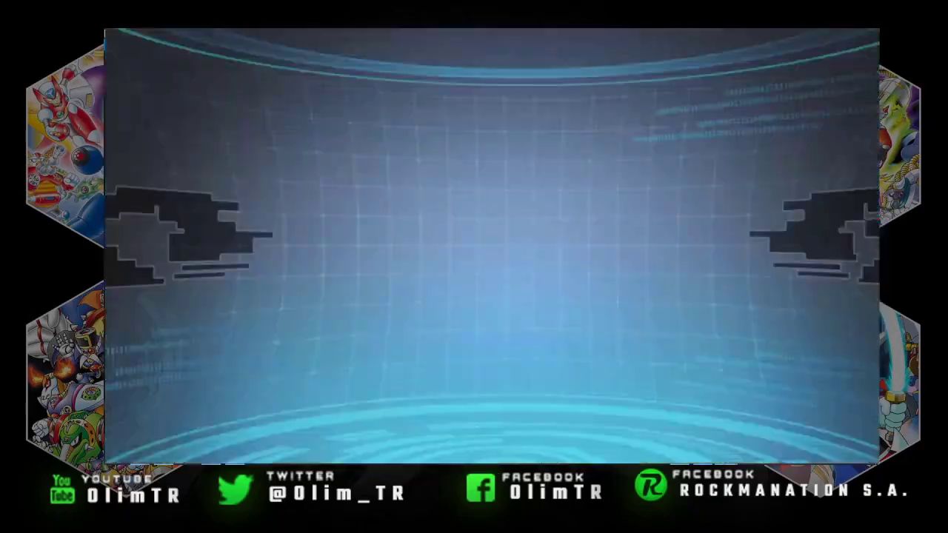
Quit the game through its Juego settings and confirm the exit.
click(152, 194)
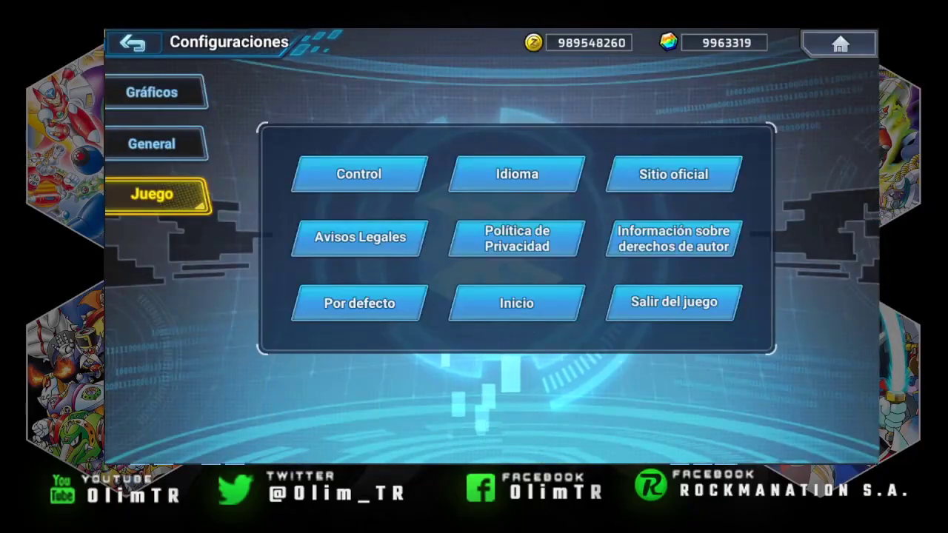
click(674, 302)
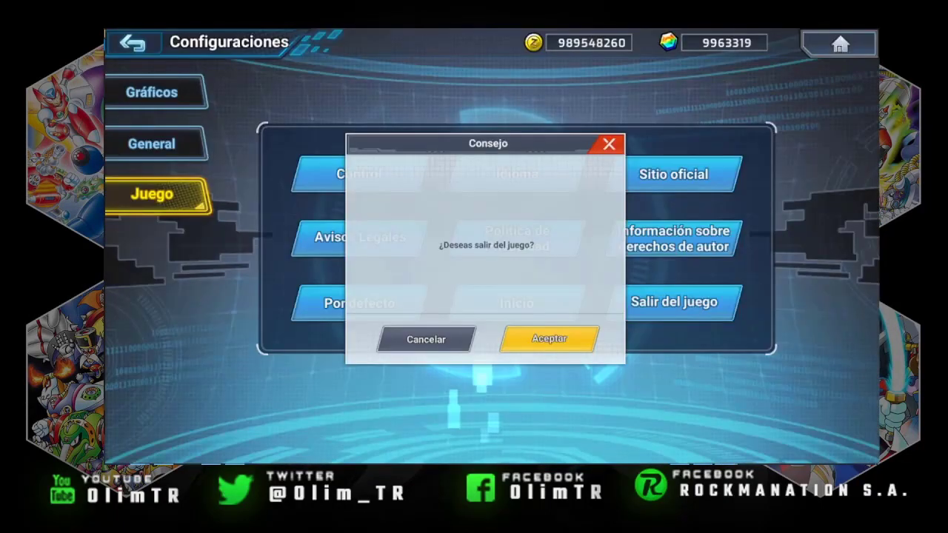
click(574, 340)
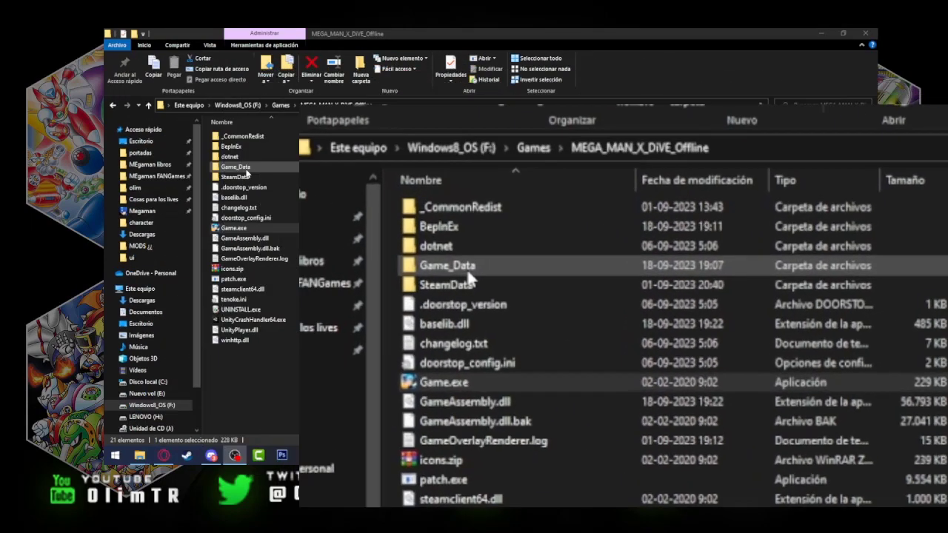
In File Explorer, open the game's Game_Data folder, go into StreamingAssets and open DownloadData.
double_click(246, 170)
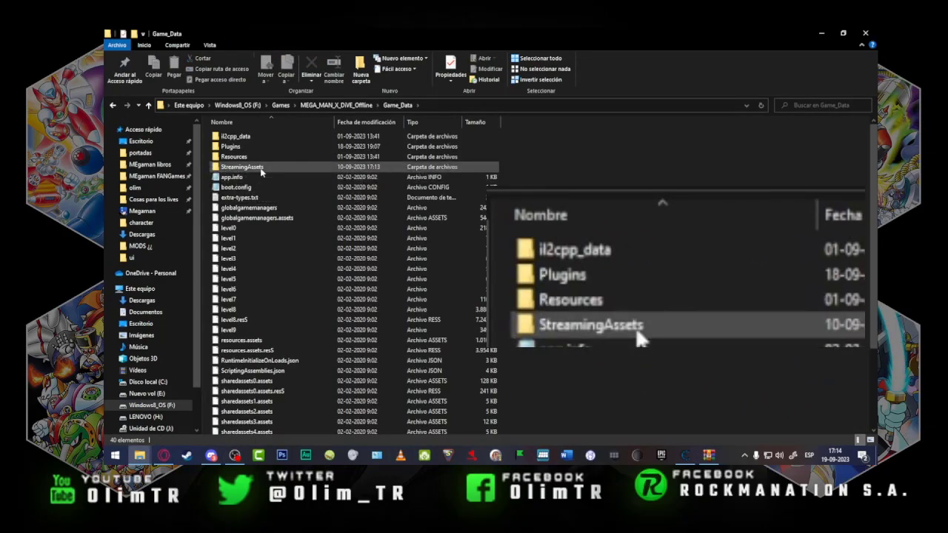
double_click(244, 169)
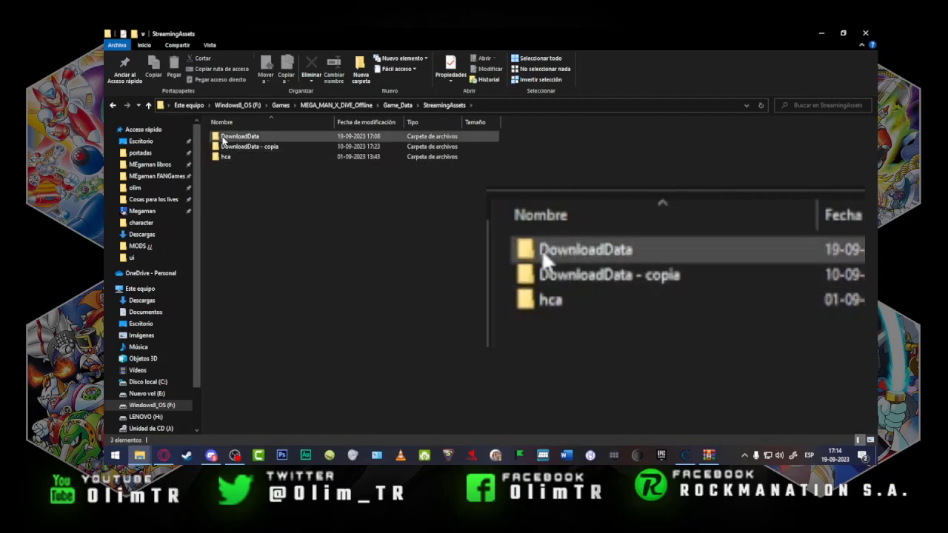
mouse_move(247, 141)
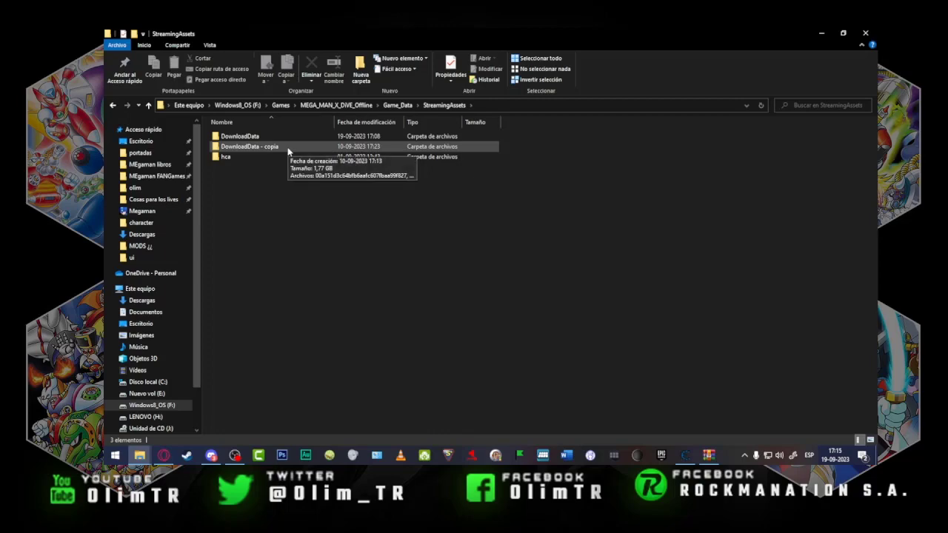
double_click(267, 136)
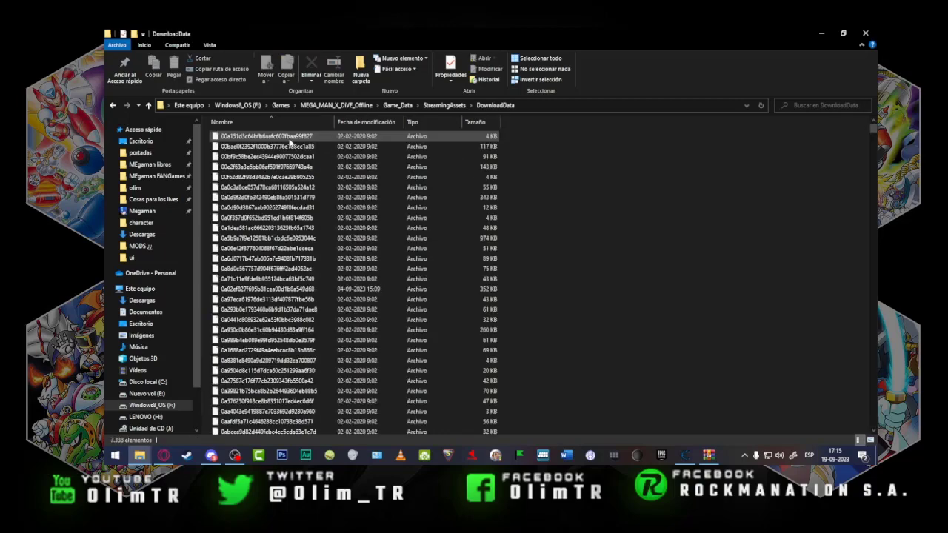
scroll(315, 236, down, 6)
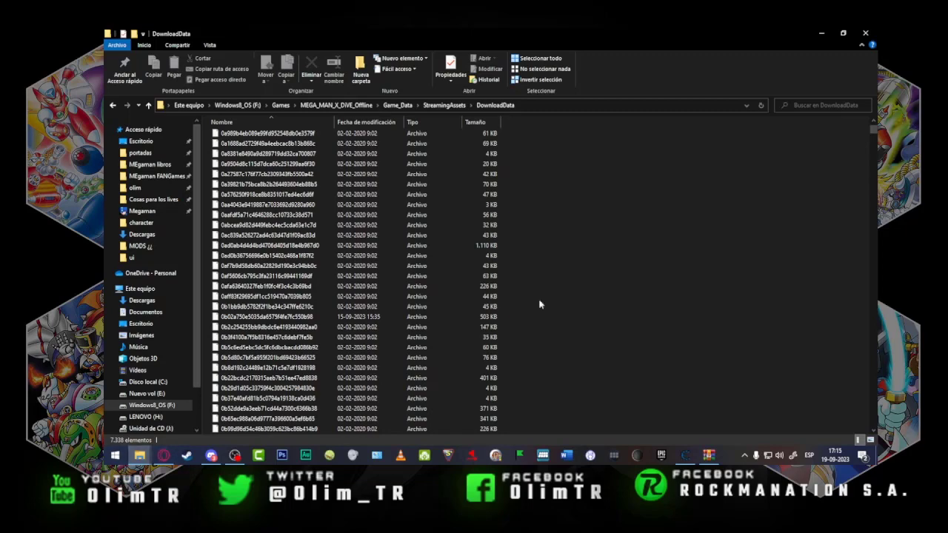
Open X_M.K._Color_Variant.rar from the MODS folder and check the contents of its Original folder.
mouse_move(141, 455)
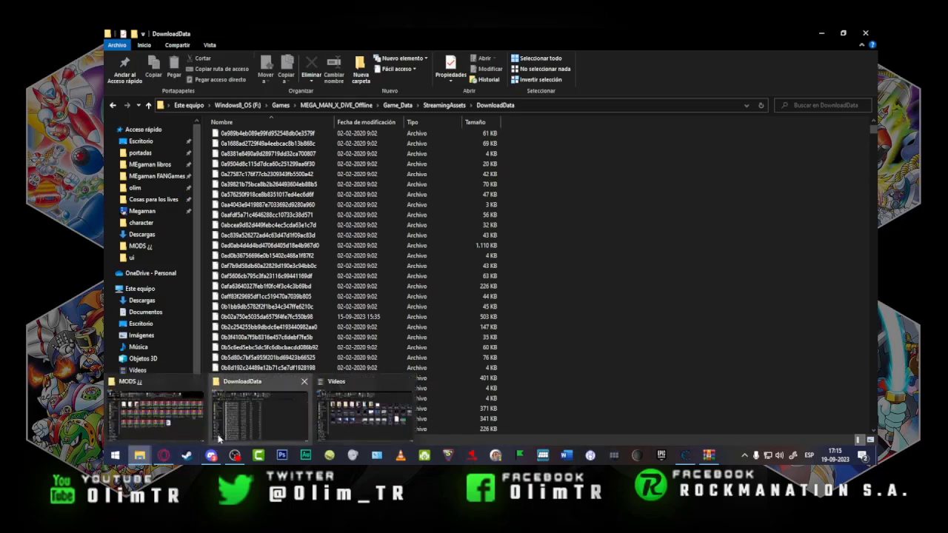
click(189, 436)
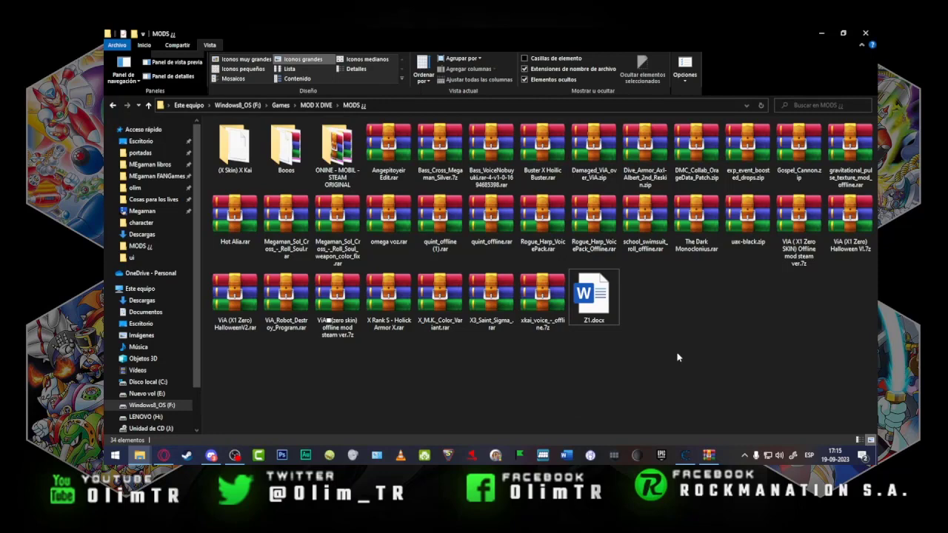
double_click(448, 299)
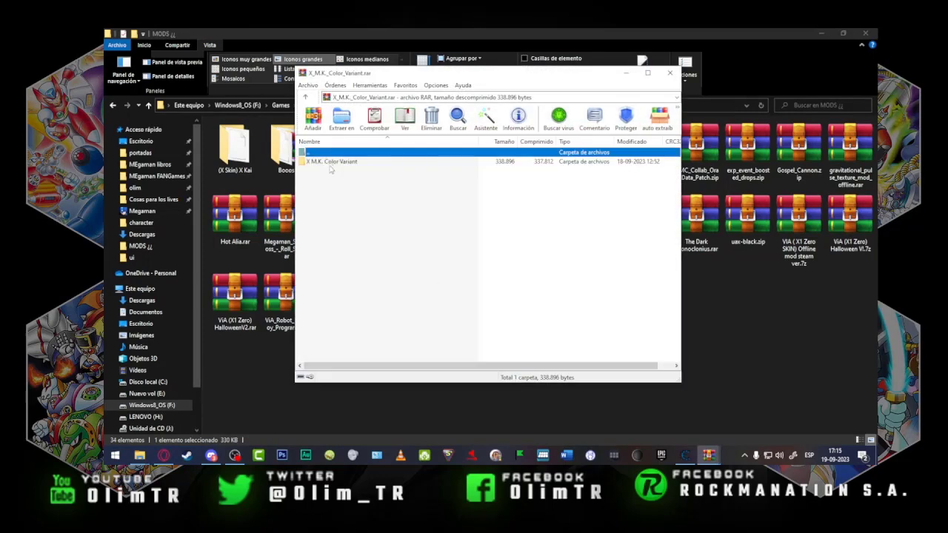
double_click(331, 162)
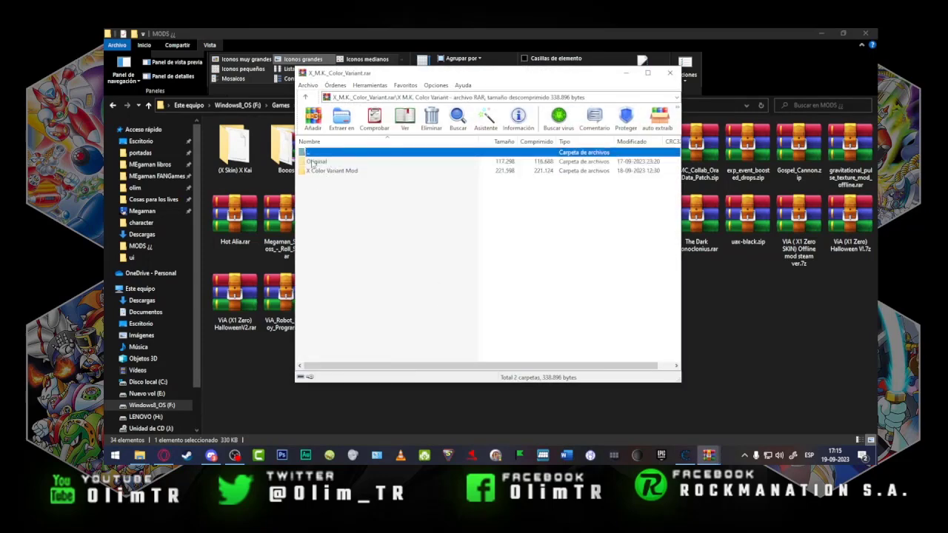
double_click(316, 162)
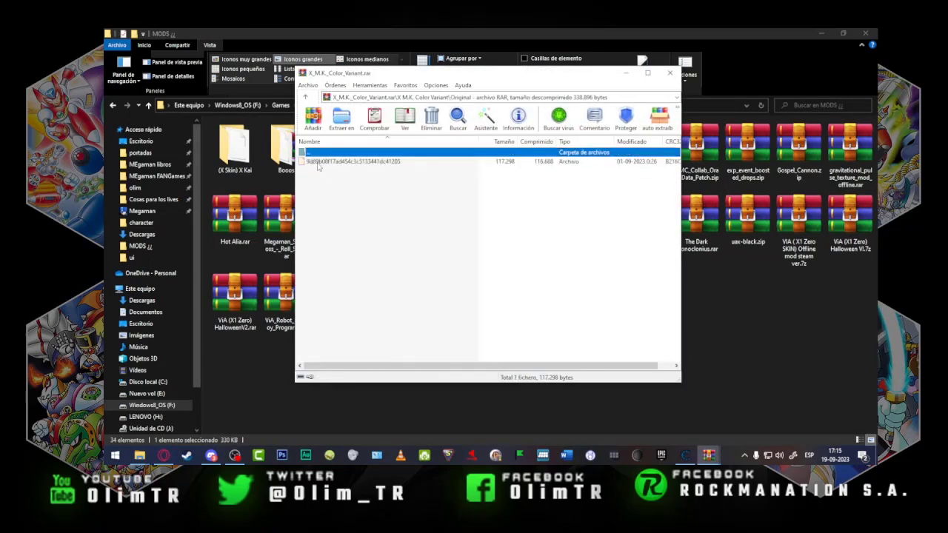
double_click(344, 155)
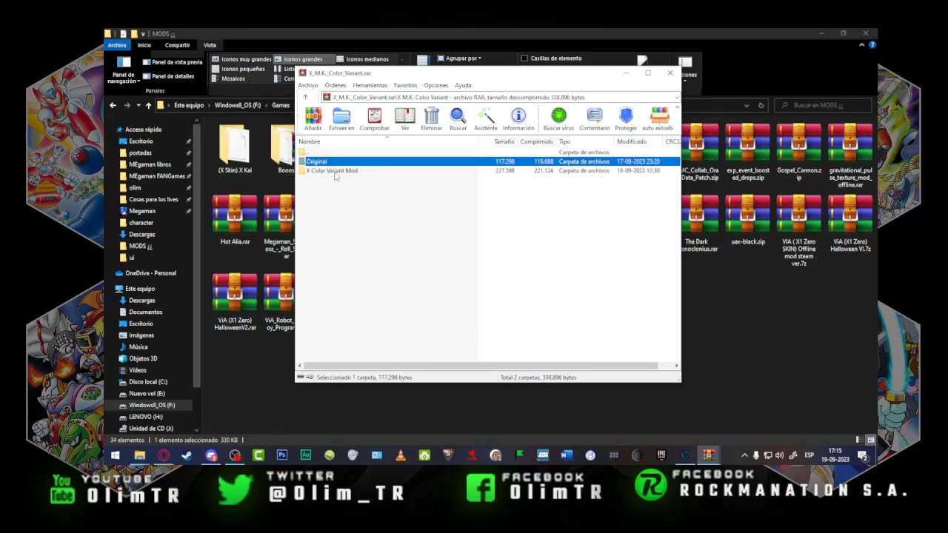
Move the file from the archive's X Color Variant Mod folder into DownloadData, replacing the existing file.
double_click(342, 171)
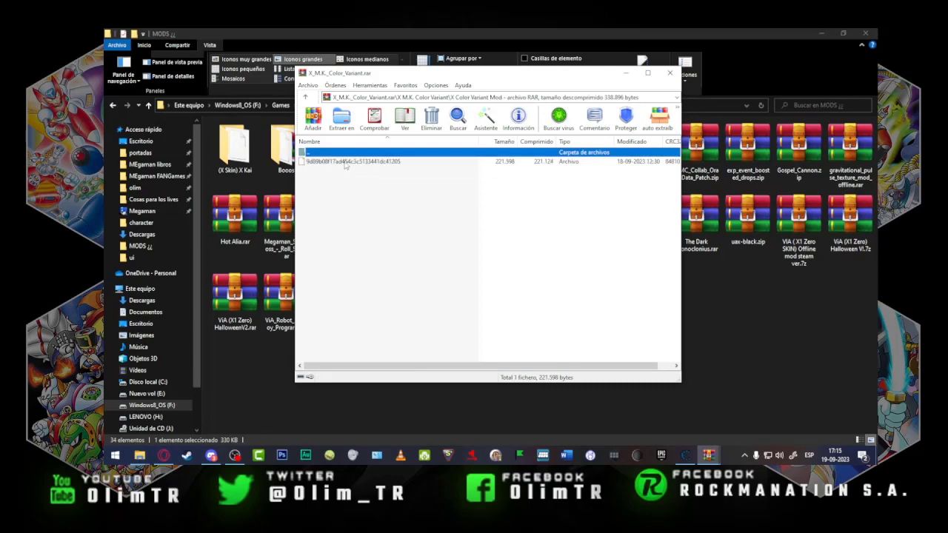
drag(325, 162, 630, 296)
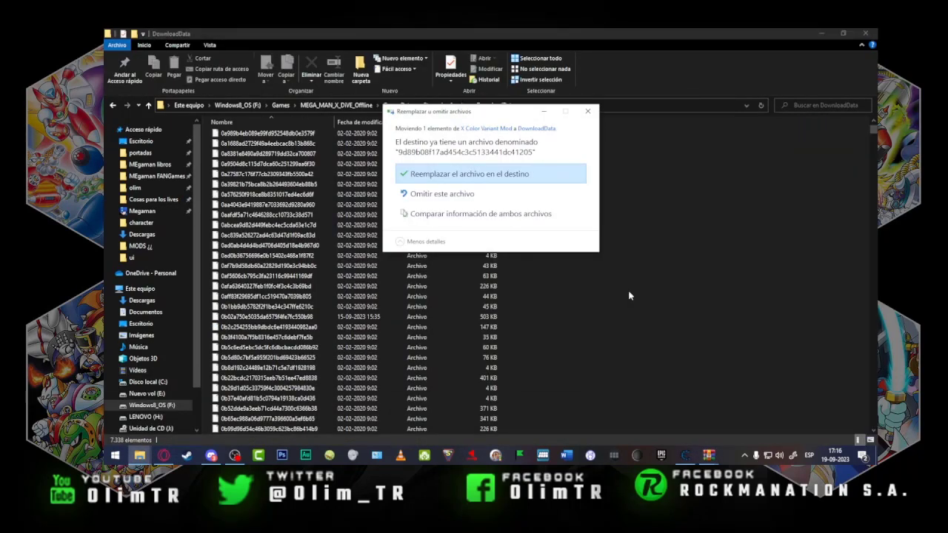
click(467, 173)
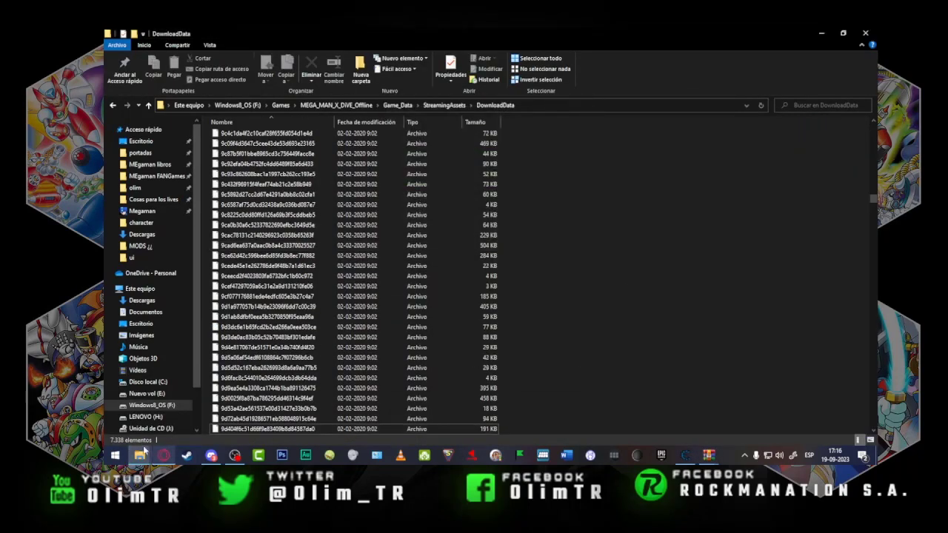
Return to the MODS folder and close the open WinRAR windows, including X Rank S - Holick Armor X.rar.
mouse_move(139, 455)
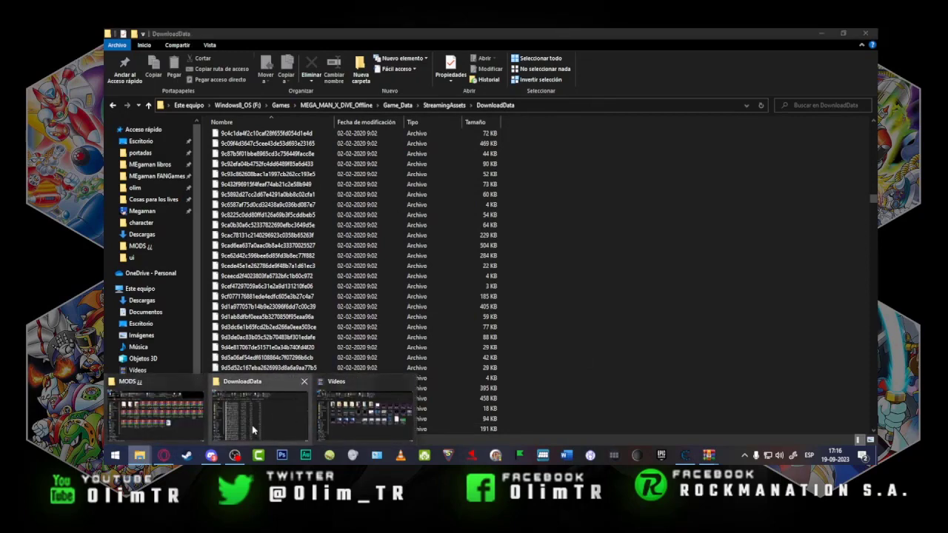
click(188, 429)
click(708, 456)
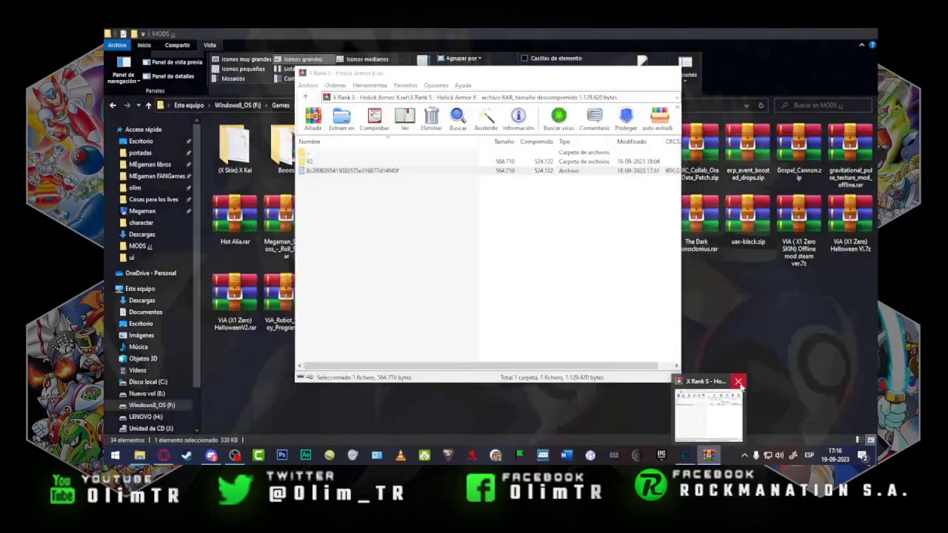
click(745, 382)
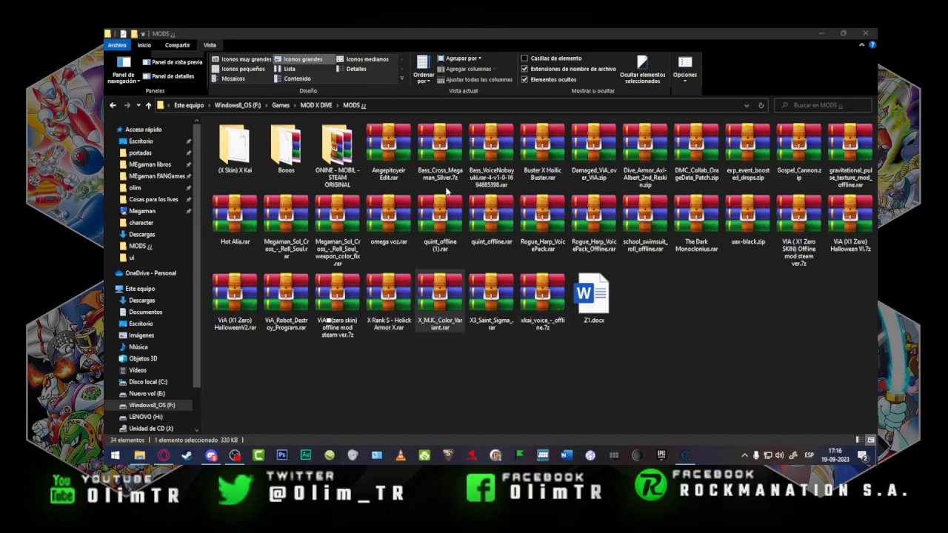
Open Buster X Hoilic Buster.rar and move the file from its folder into DownloadData, replacing the existing file.
click(544, 150)
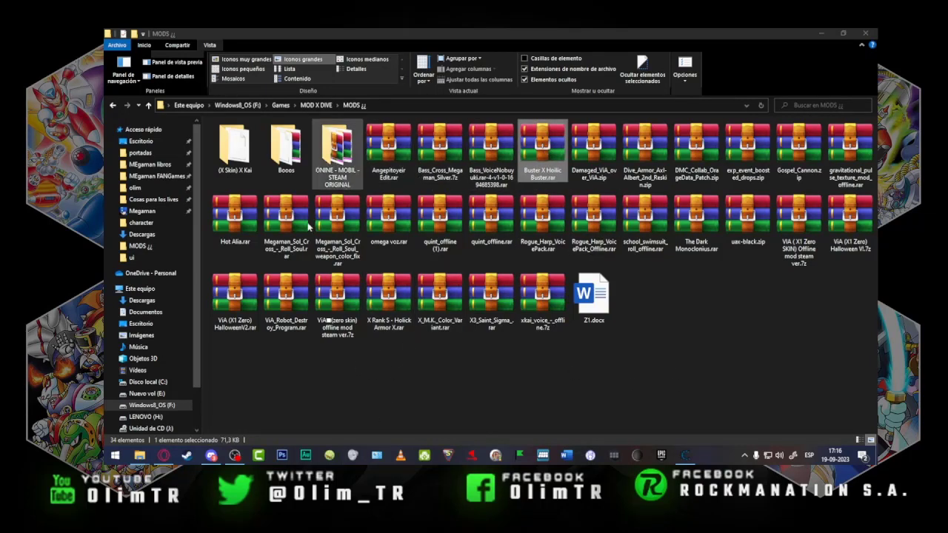
double_click(544, 156)
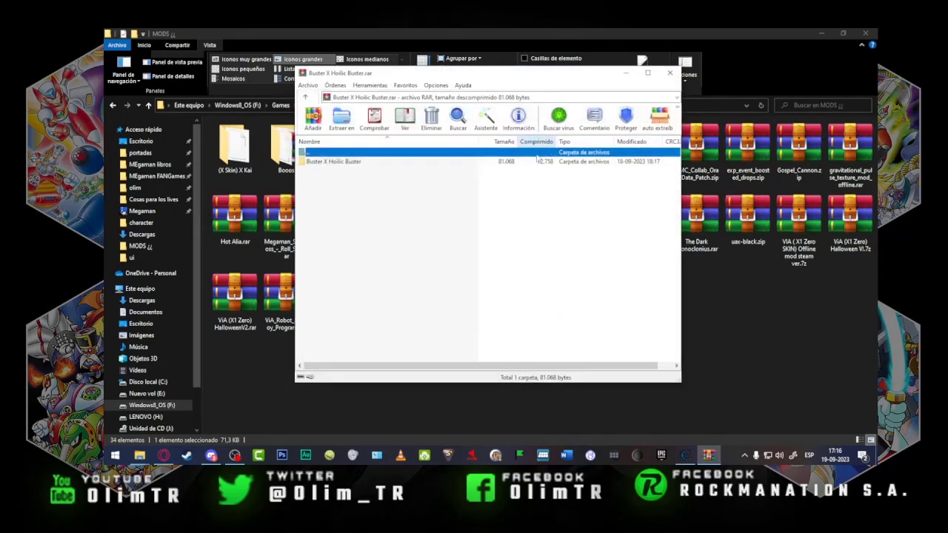
click(334, 163)
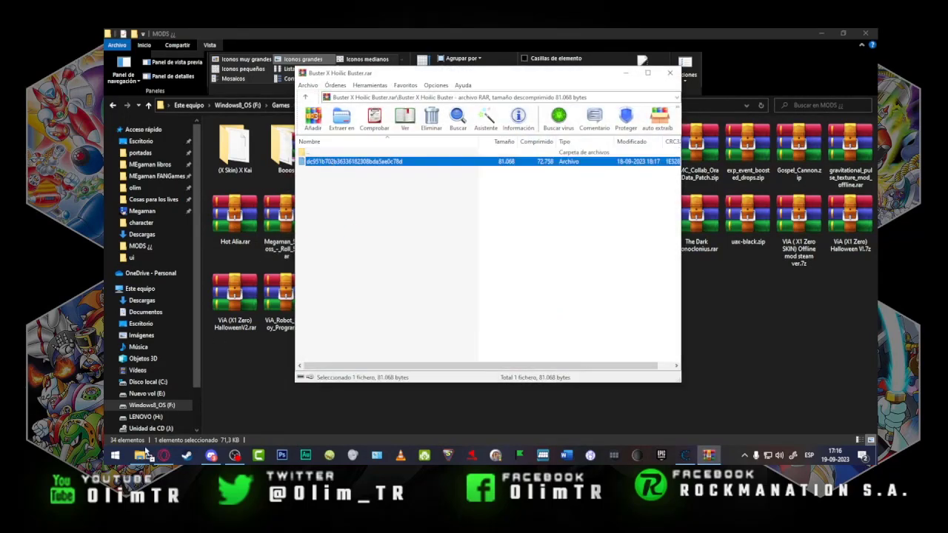
drag(148, 461, 583, 254)
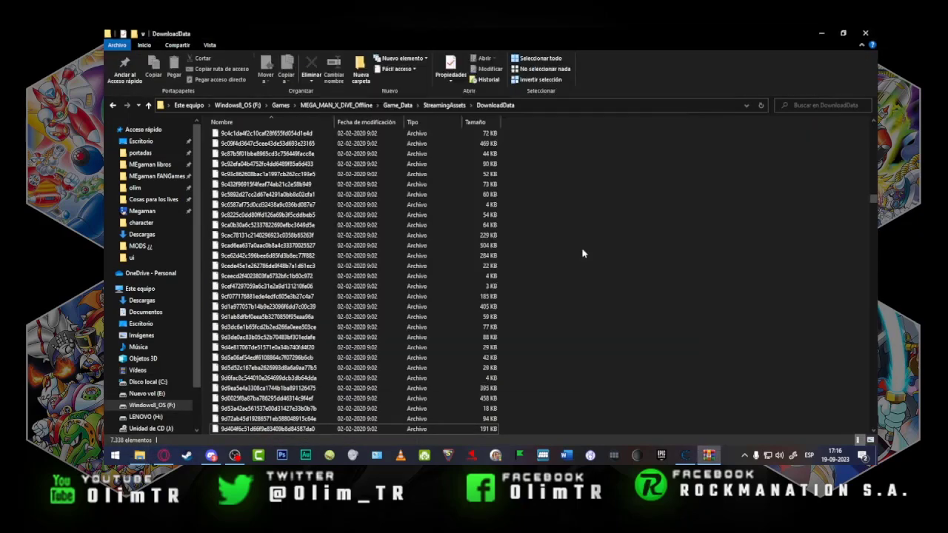
click(446, 176)
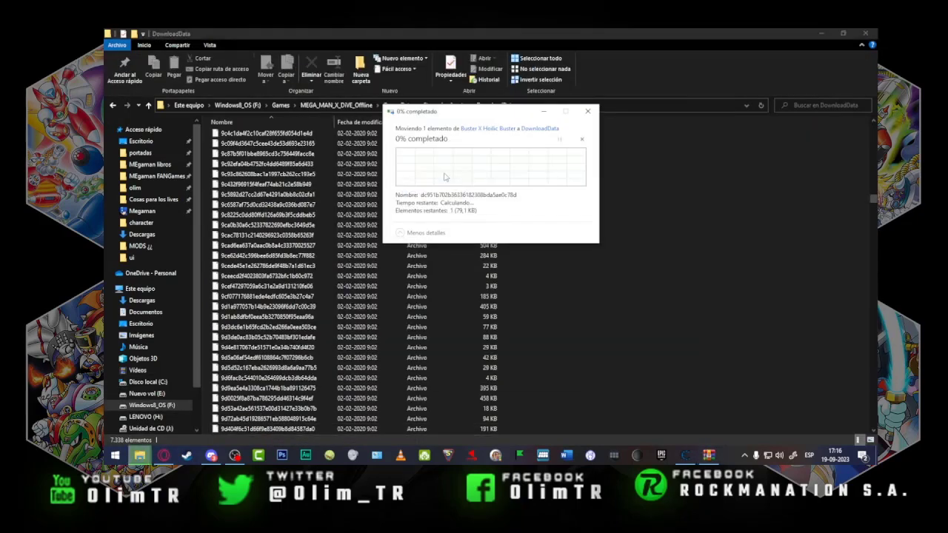
Close the Buster X Hoilic Buster archive and return to the MODS folder.
click(709, 457)
click(676, 72)
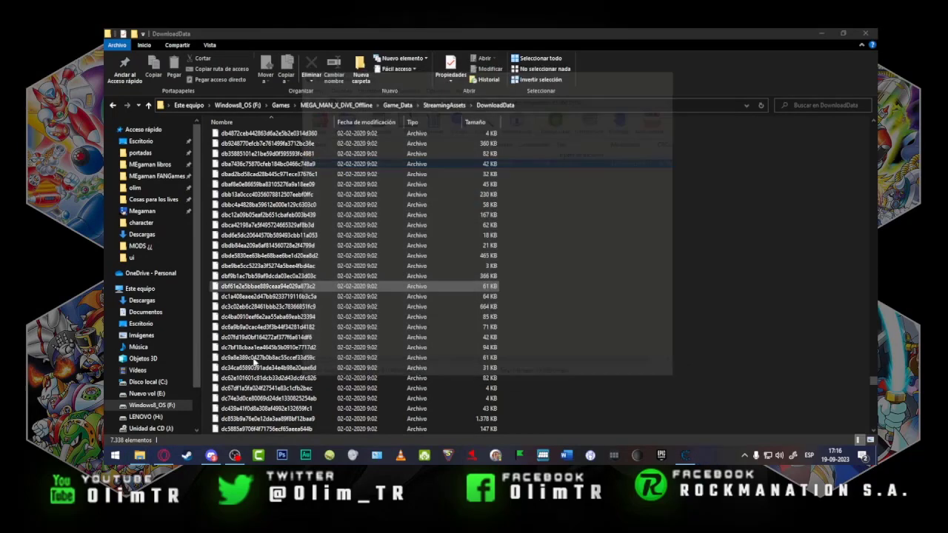
mouse_move(142, 457)
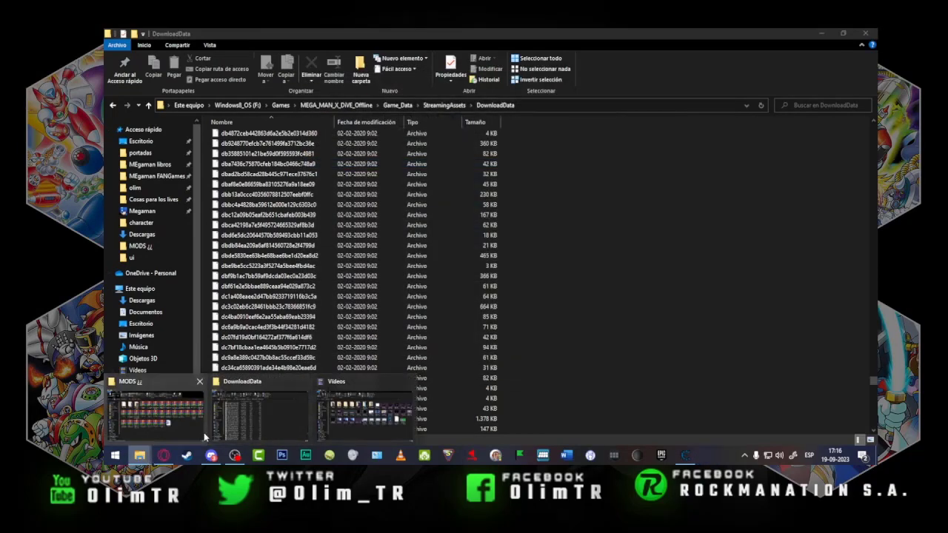
click(259, 414)
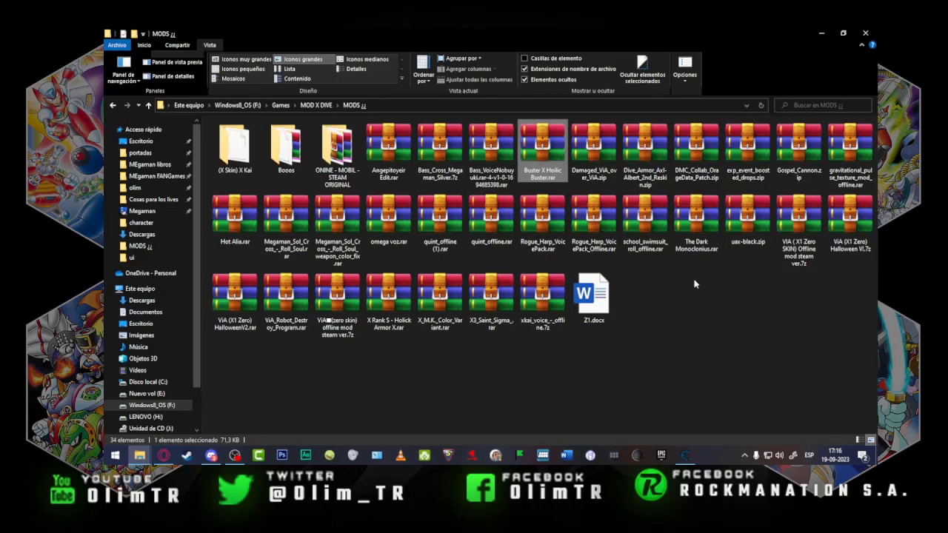
Open ViA_Robot_Destroy_Program.rar and look through its ViA Robot Destroy Program folder for the mod file.
click(285, 296)
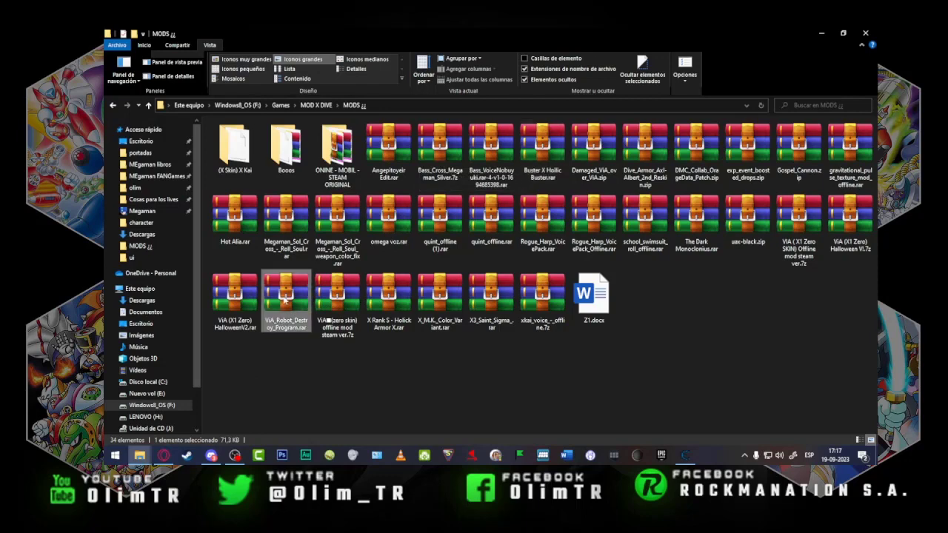
double_click(284, 299)
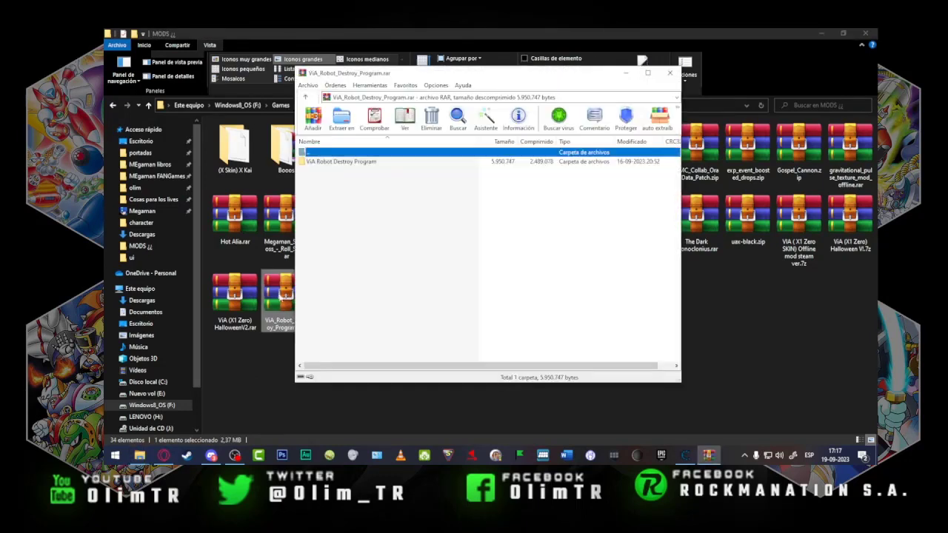
double_click(339, 164)
double_click(323, 171)
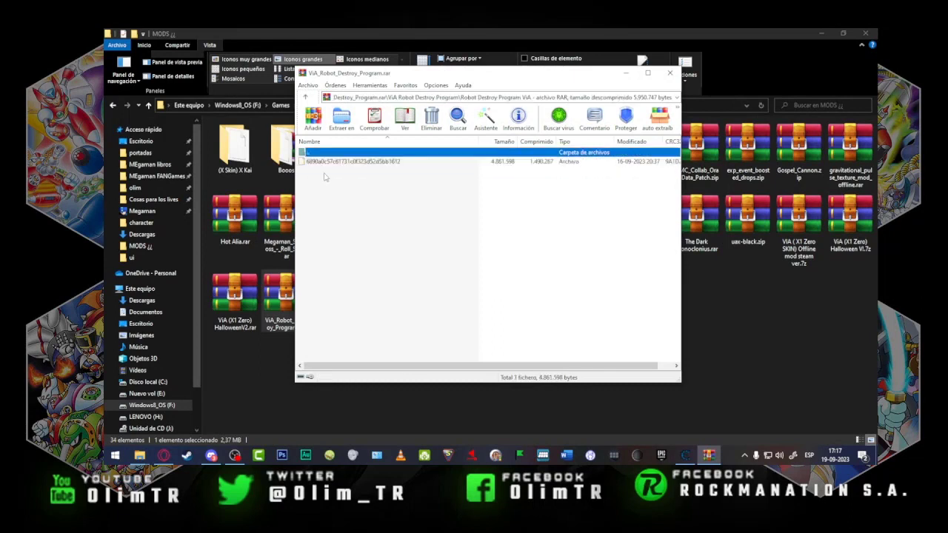
click(342, 162)
double_click(338, 153)
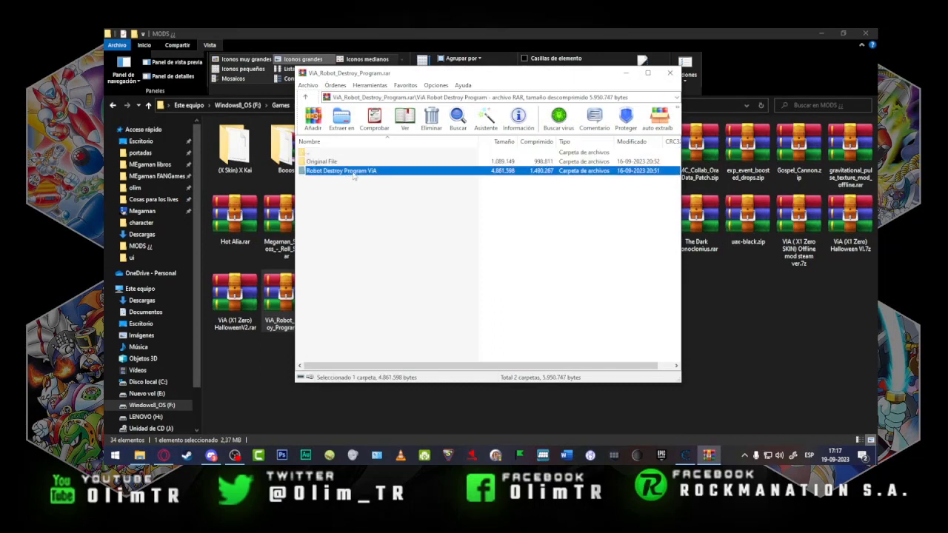
Move the file from the archive's Robot Destroy Program ViA folder into DownloadData, replacing the existing file.
double_click(353, 173)
click(345, 162)
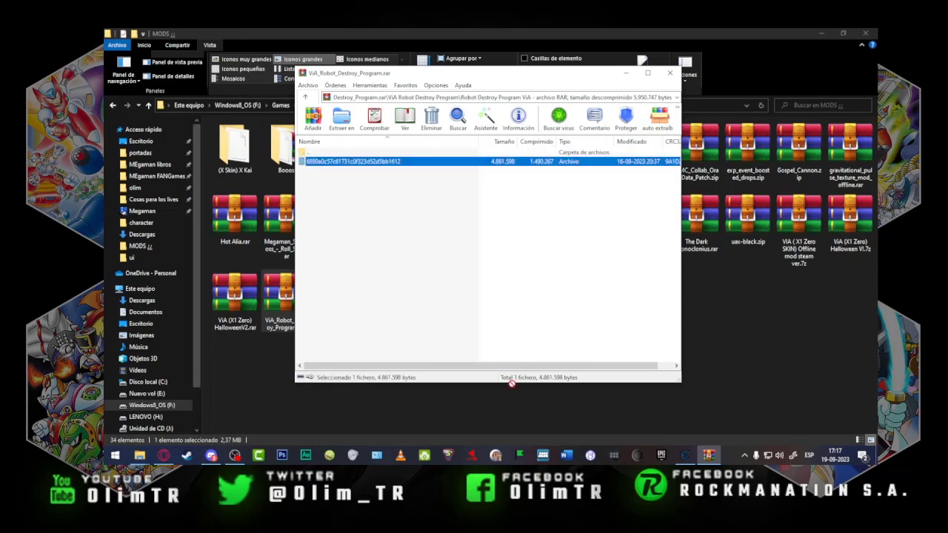
mouse_move(271, 394)
mouse_down()
mouse_move(139, 454)
mouse_move(371, 405)
mouse_move(264, 415)
mouse_move(278, 411)
mouse_up()
drag(546, 261, 546, 260)
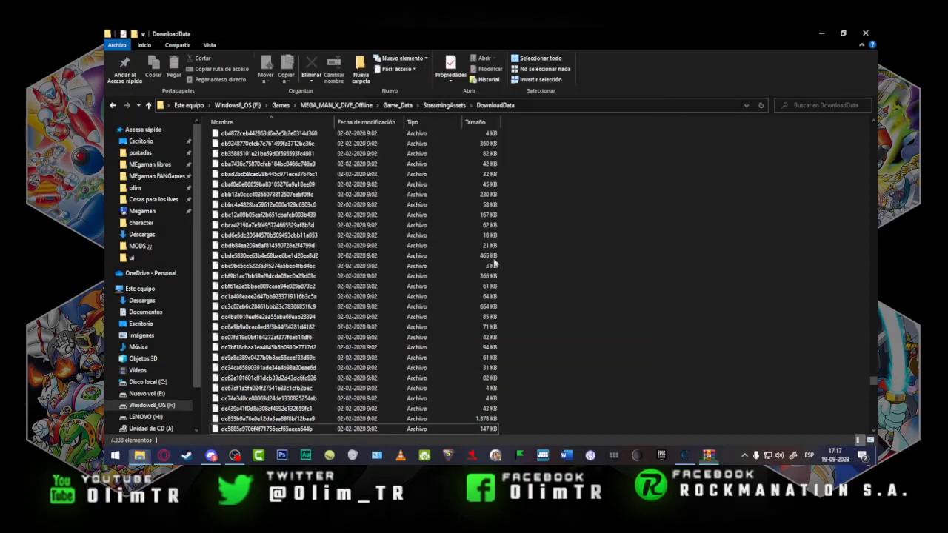
click(421, 176)
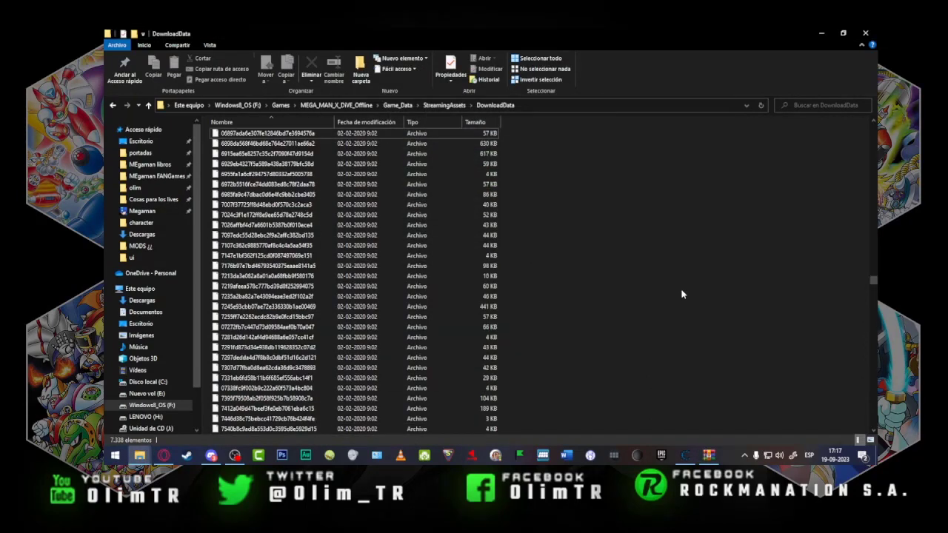
Launch Game.exe from the MEGA_MAN_X_DIVE_Offline folder and proceed past the title screen to the game's main lobby.
click(309, 109)
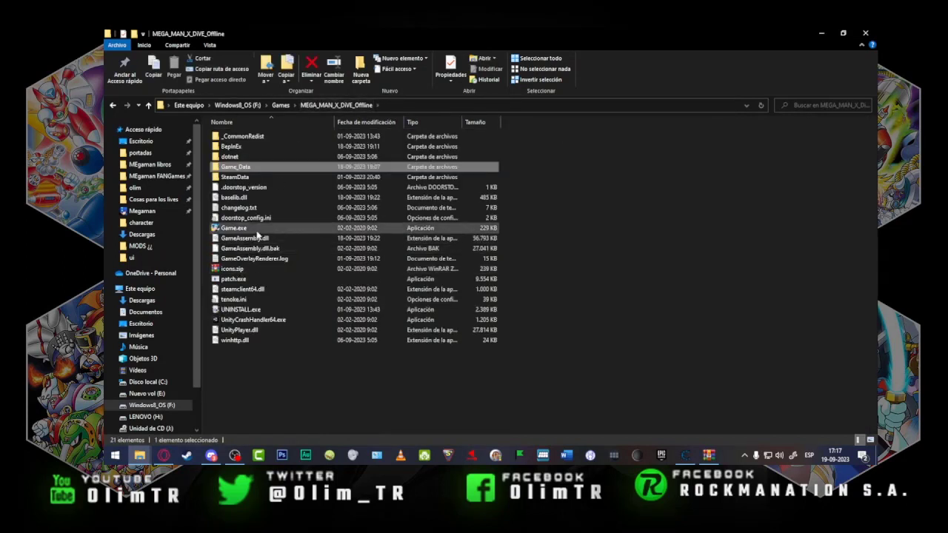
double_click(252, 229)
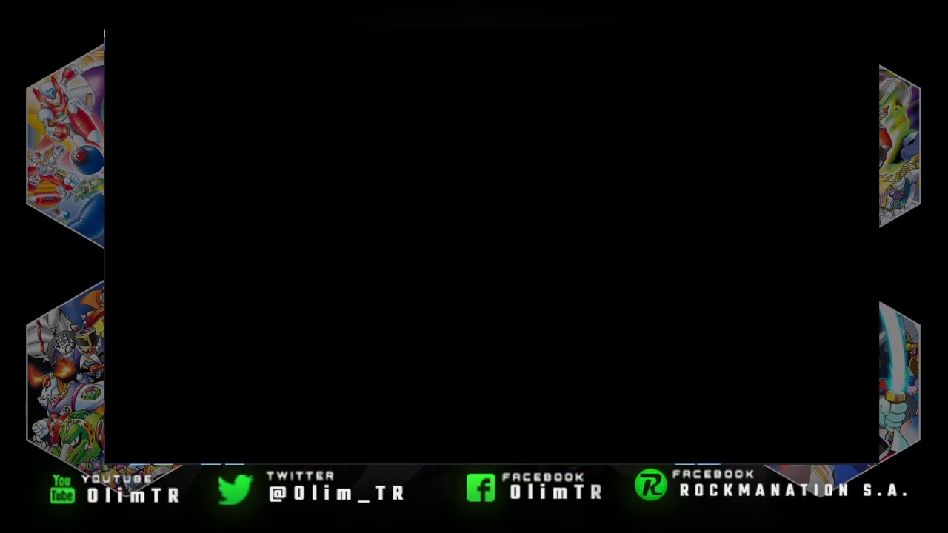
key(Return)
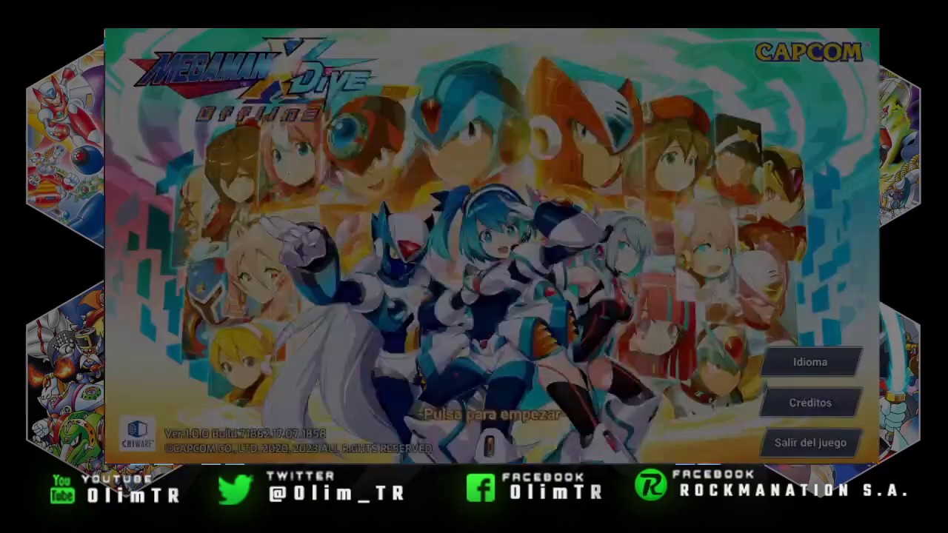
key(Return)
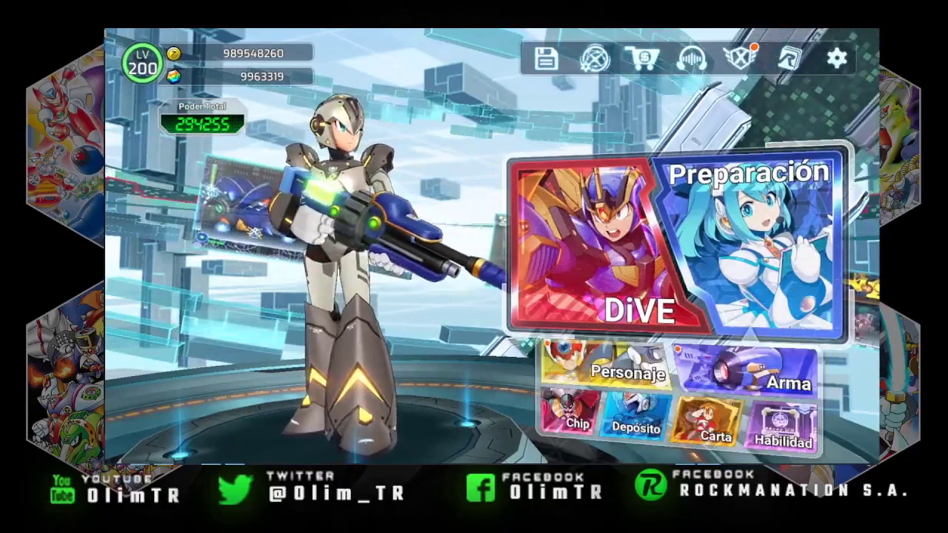
Inspect the Mega Buster's model on its weapon page and return to the main lobby.
click(748, 369)
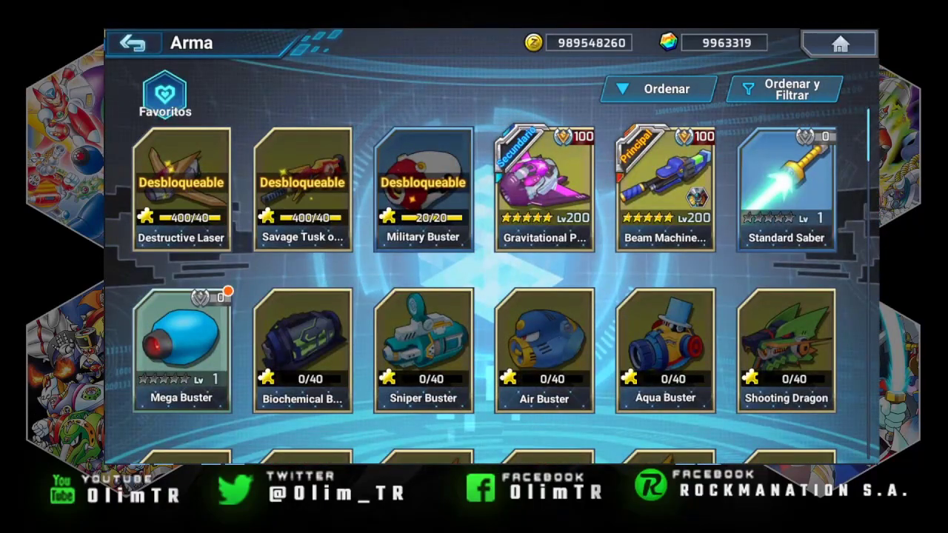
click(181, 348)
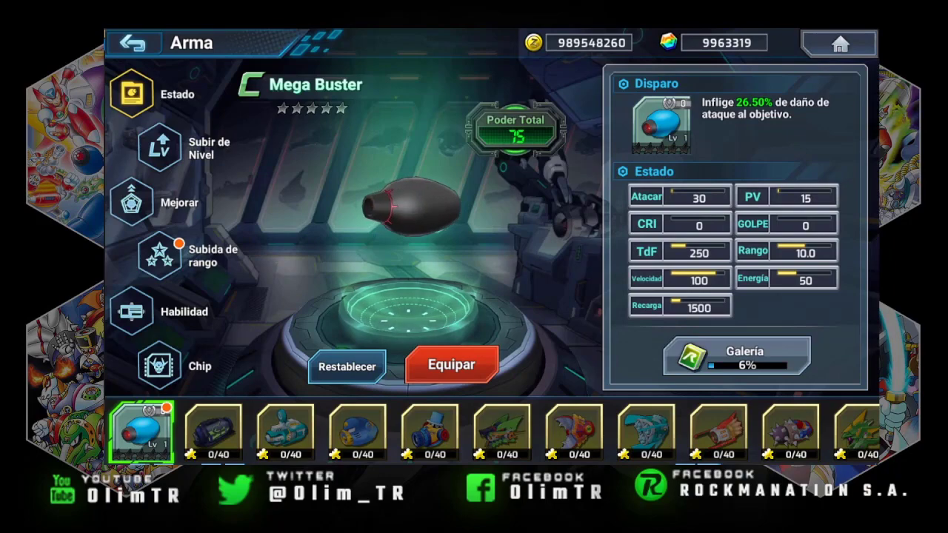
click(839, 44)
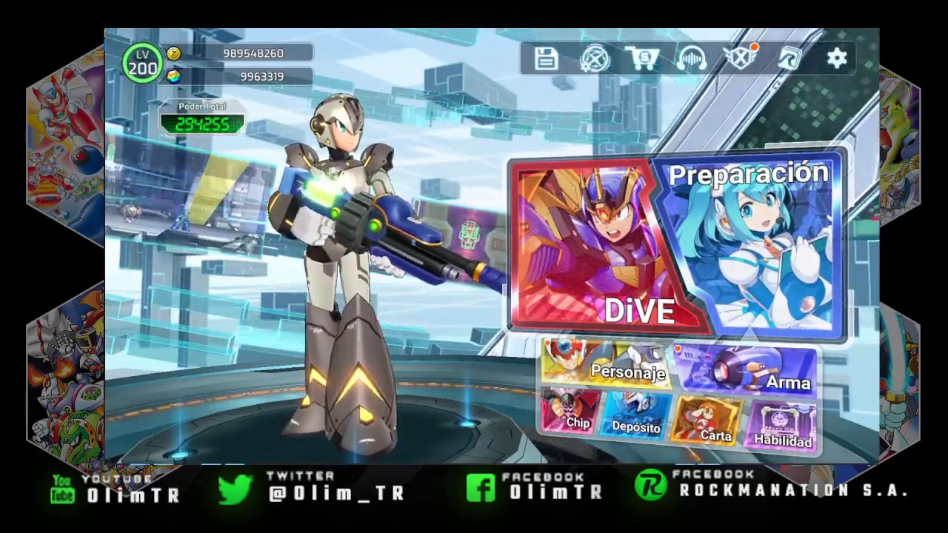
Open ViA's page from the character list to examine the character's modded appearance.
click(614, 366)
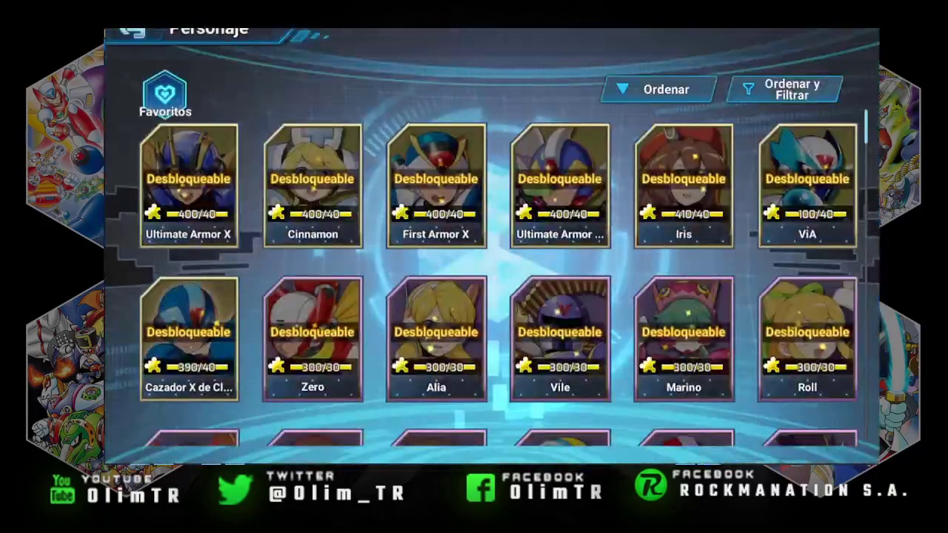
click(808, 185)
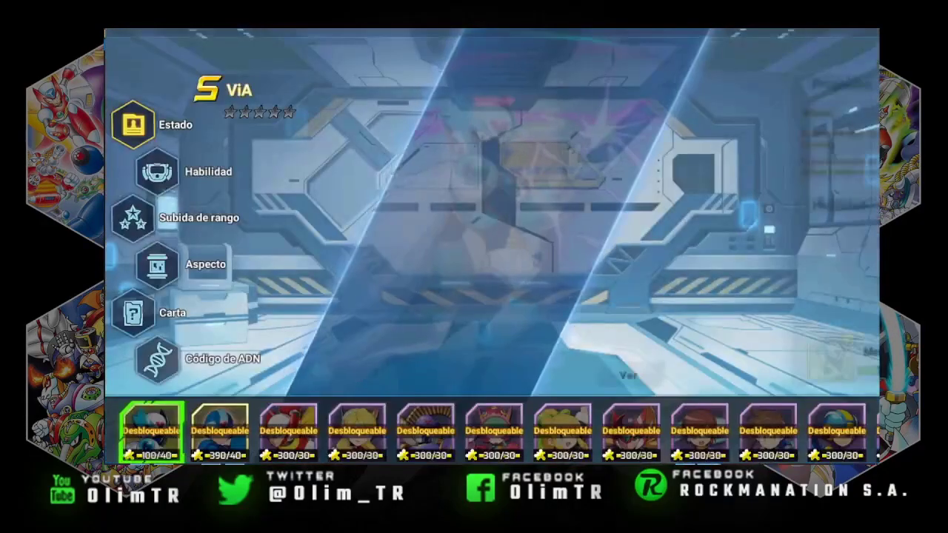